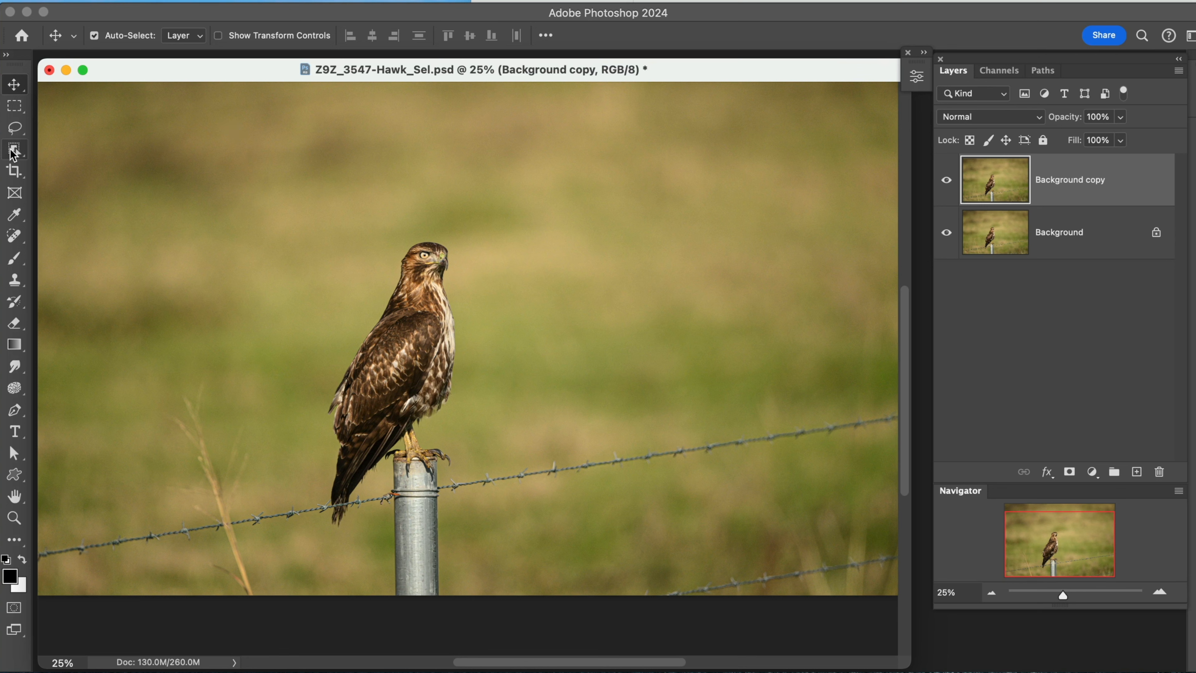
# Select the hawk with Select Subject, and subtract the barbed wire on both sides from the selection with the Lasso tool.
pyautogui.click(15, 150)
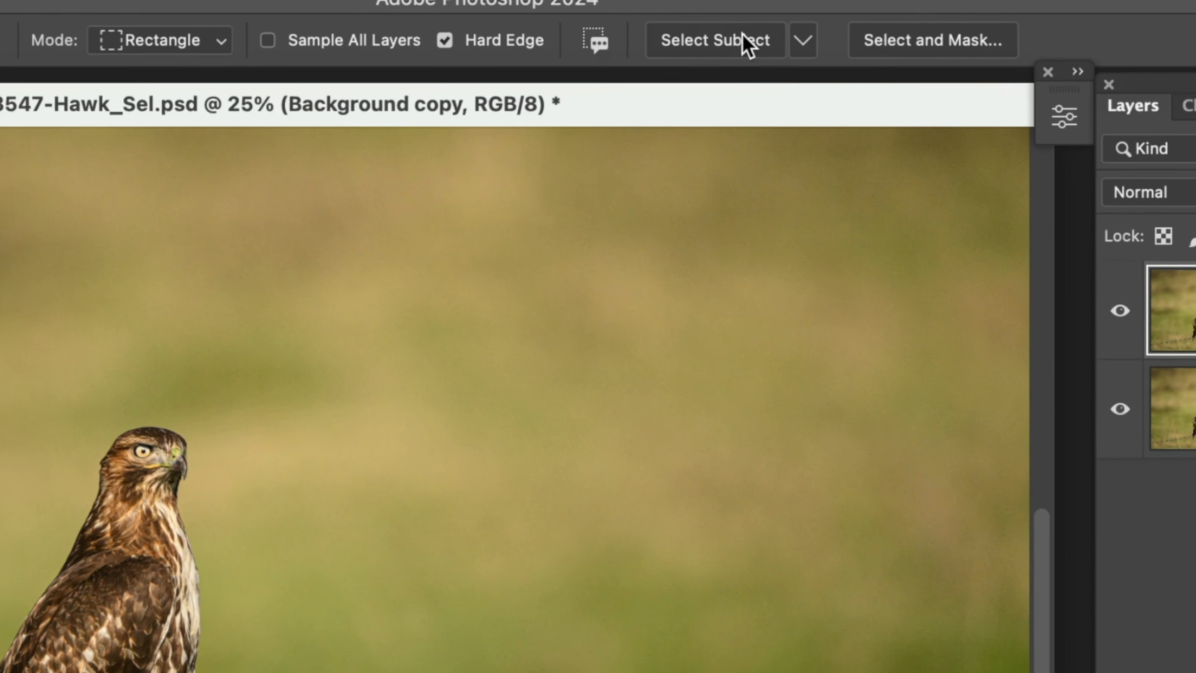
pyautogui.click(744, 37)
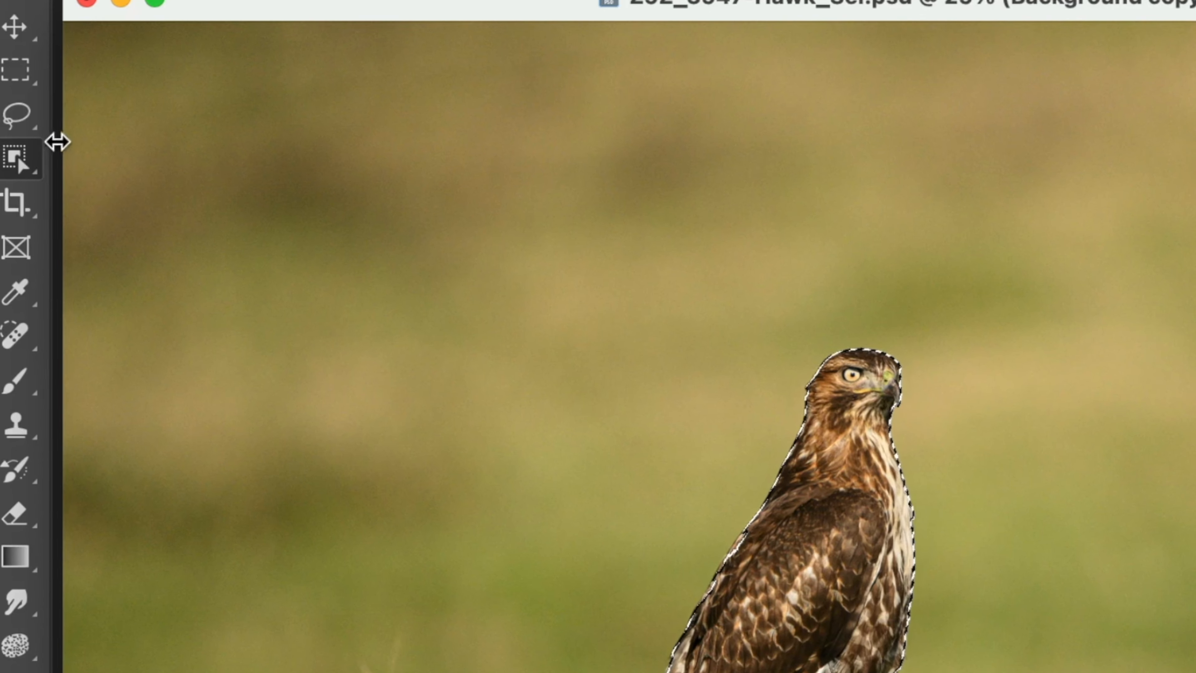
pyautogui.click(15, 123)
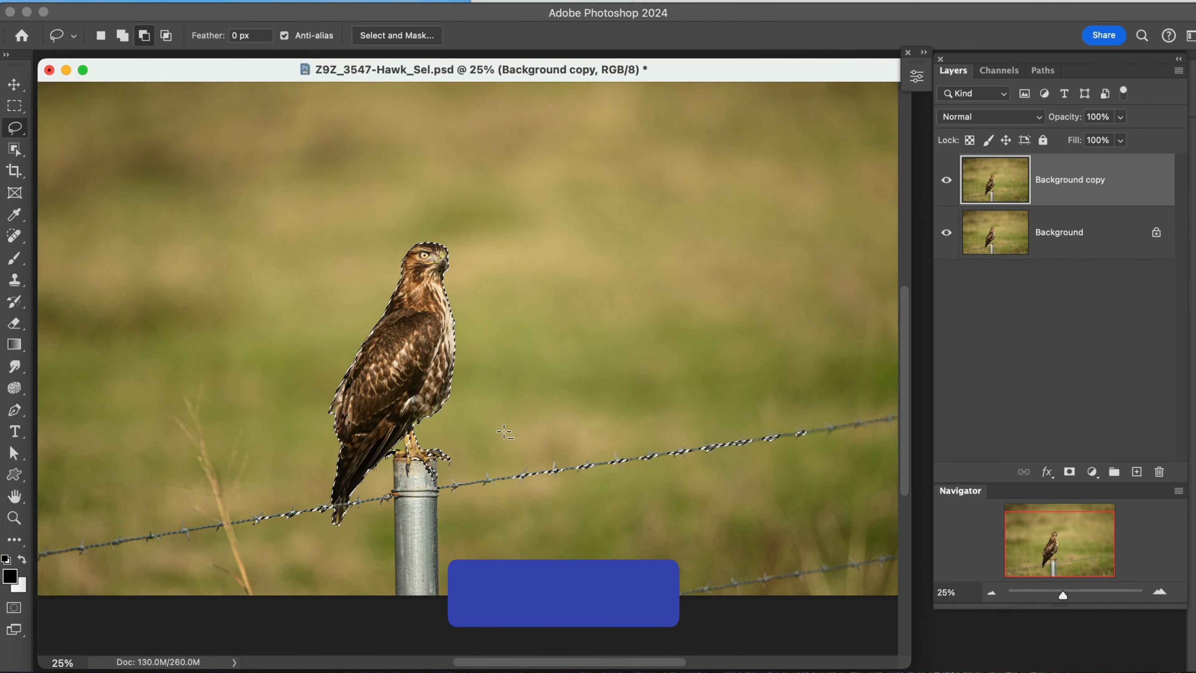
pyautogui.moveTo(504, 431)
pyautogui.mouseDown()
pyautogui.moveTo(497, 491)
pyautogui.moveTo(524, 513)
pyautogui.moveTo(565, 515)
pyautogui.moveTo(662, 514)
pyautogui.moveTo(808, 480)
pyautogui.moveTo(839, 441)
pyautogui.moveTo(826, 391)
pyautogui.moveTo(754, 379)
pyautogui.moveTo(509, 425)
pyautogui.mouseUp()
pyautogui.press('alt')
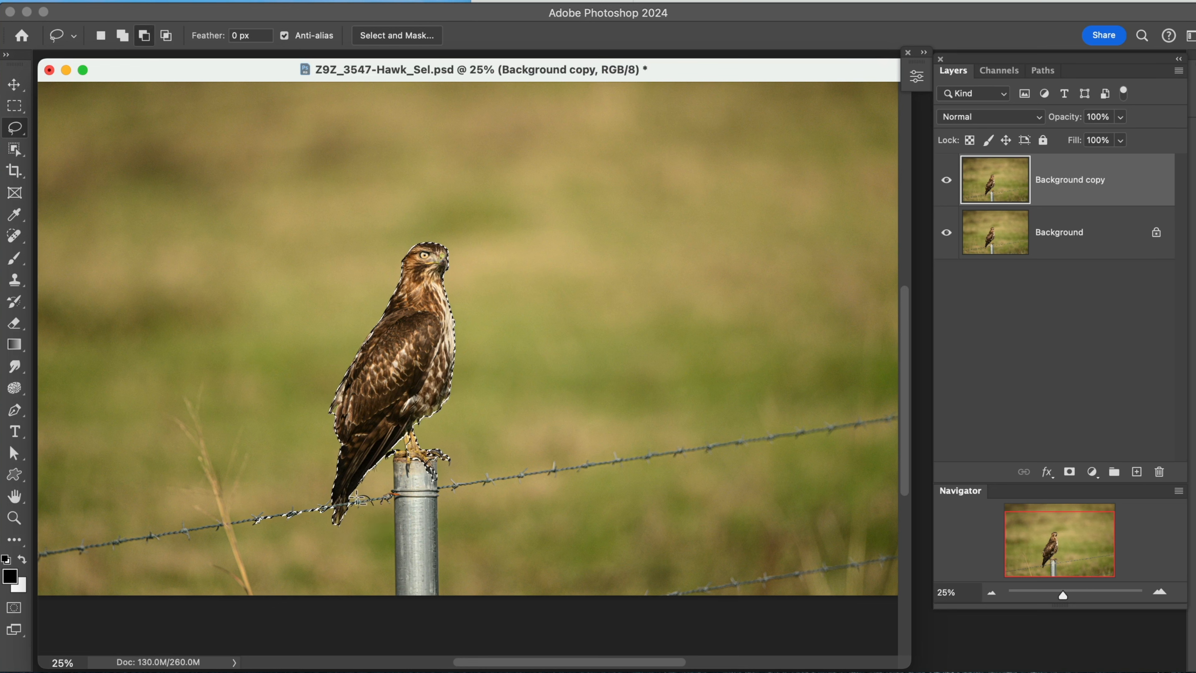
pyautogui.moveTo(351, 516); pyautogui.dragTo(350, 509)
pyautogui.press('alt')
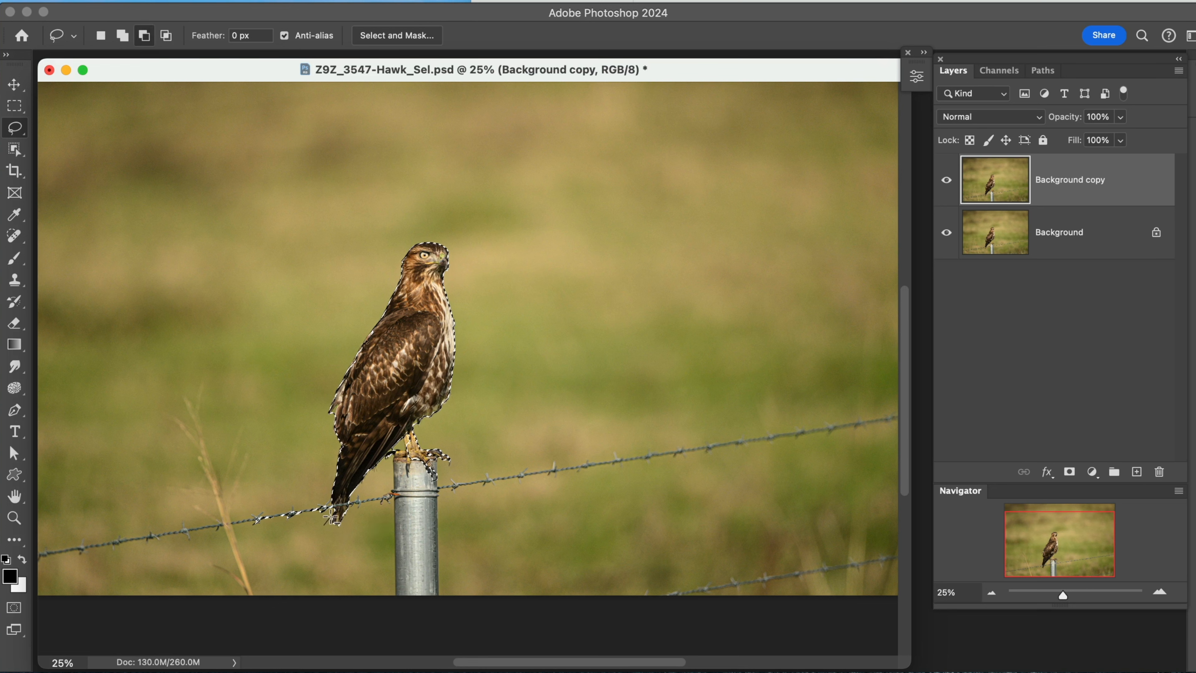
pyautogui.moveTo(302, 536); pyautogui.dragTo(298, 537)
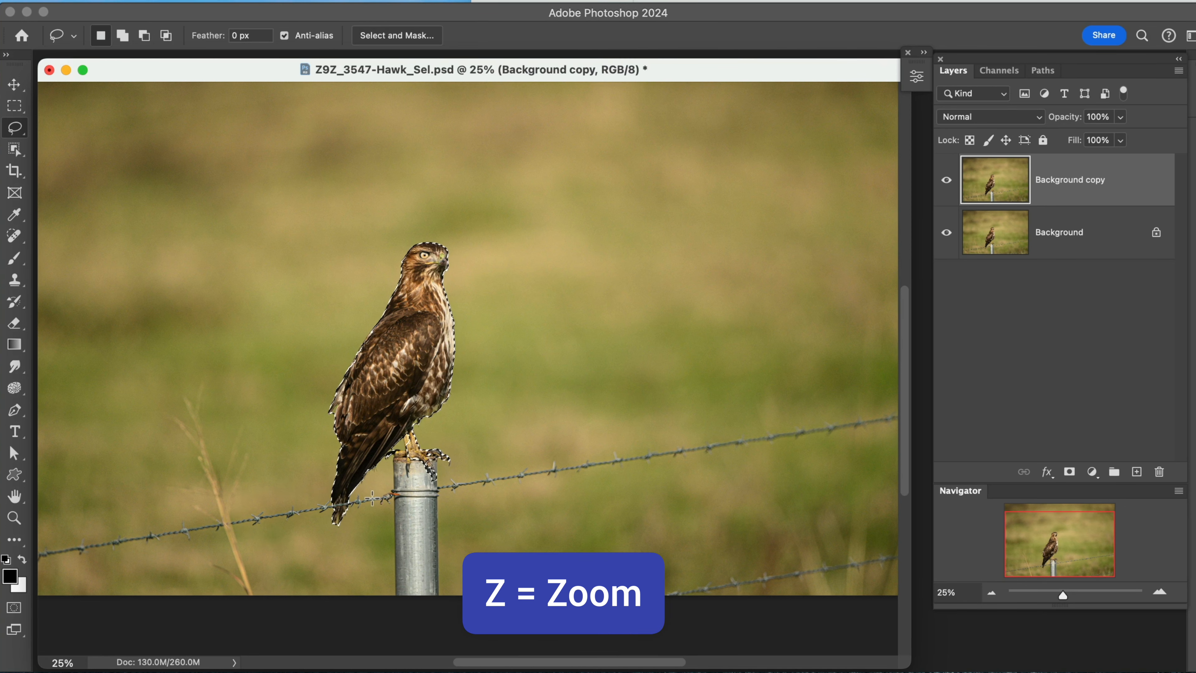
# Add the unselected upper part of the hawk's legs to the selection with the Lasso tool.
pyautogui.press('z')
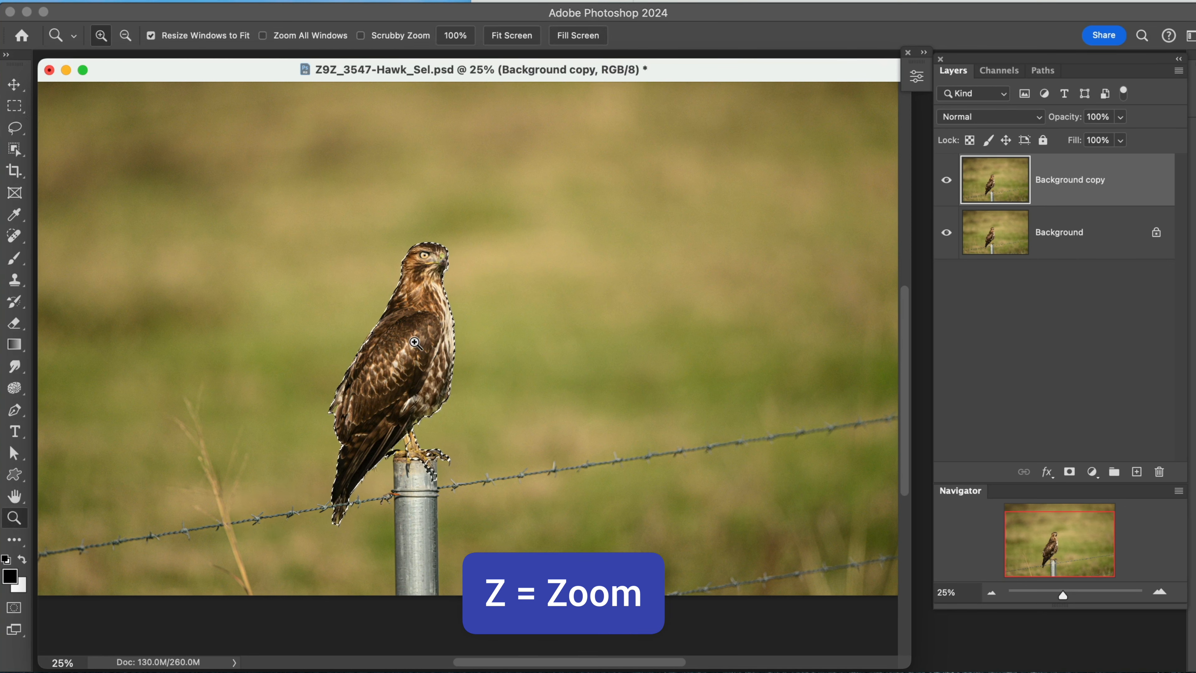
pyautogui.click(414, 343)
pyautogui.click(413, 359)
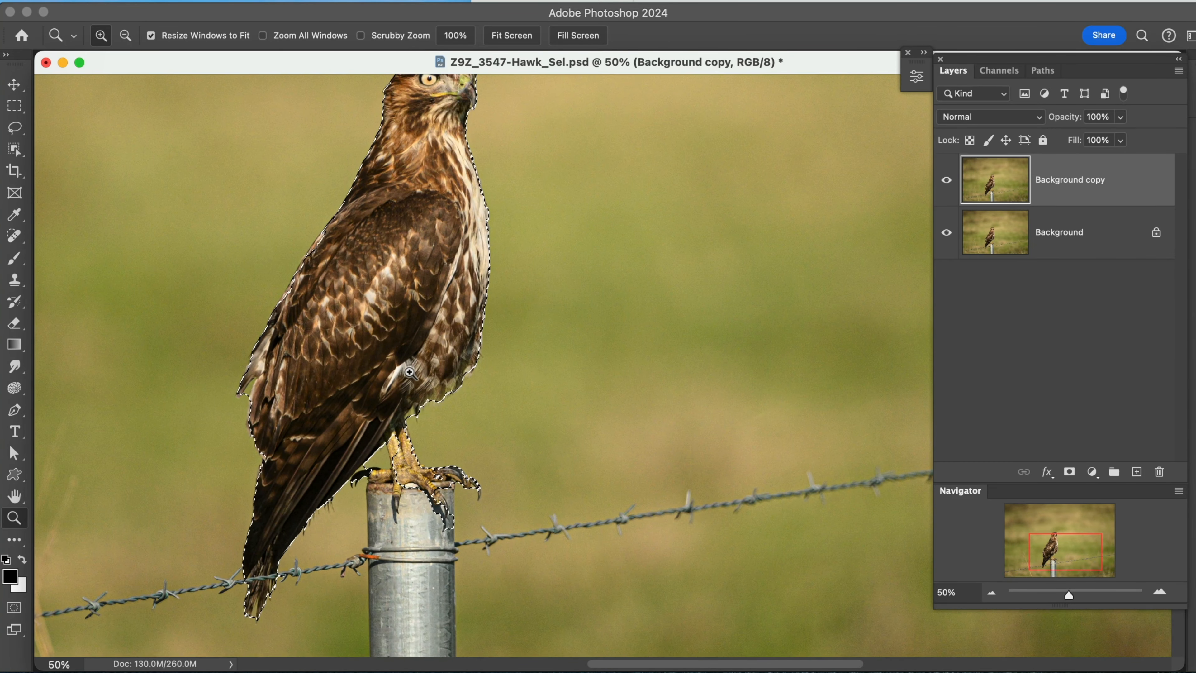
pyautogui.click(394, 414)
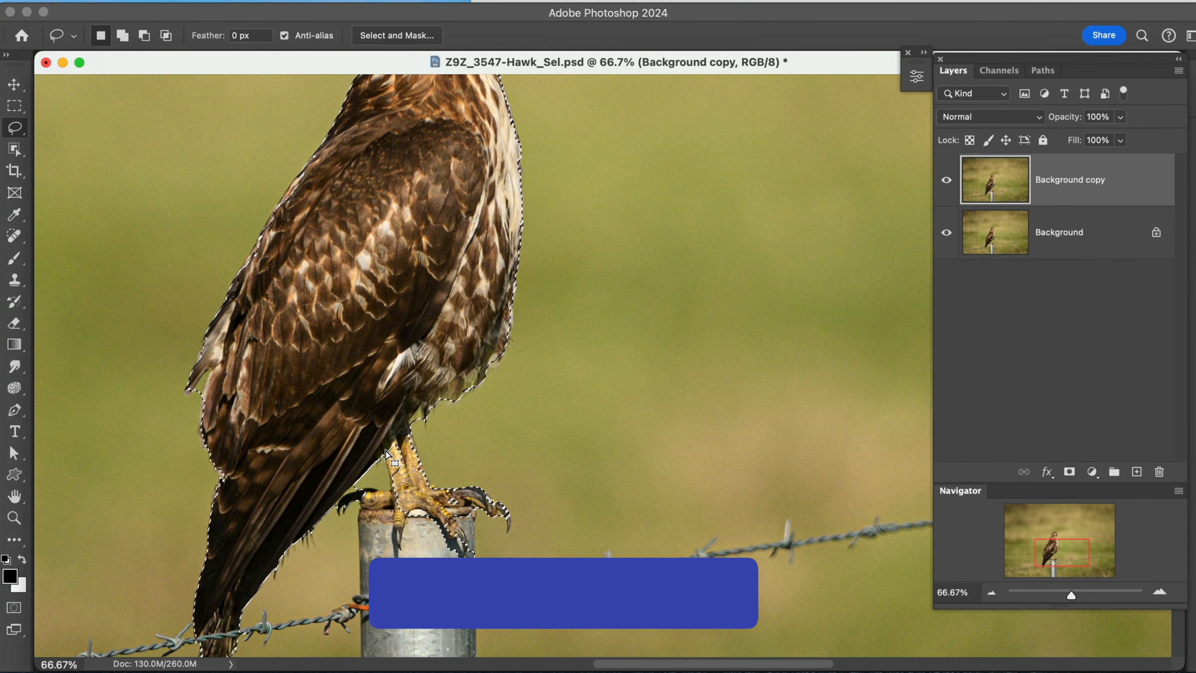
pyautogui.press('shift')
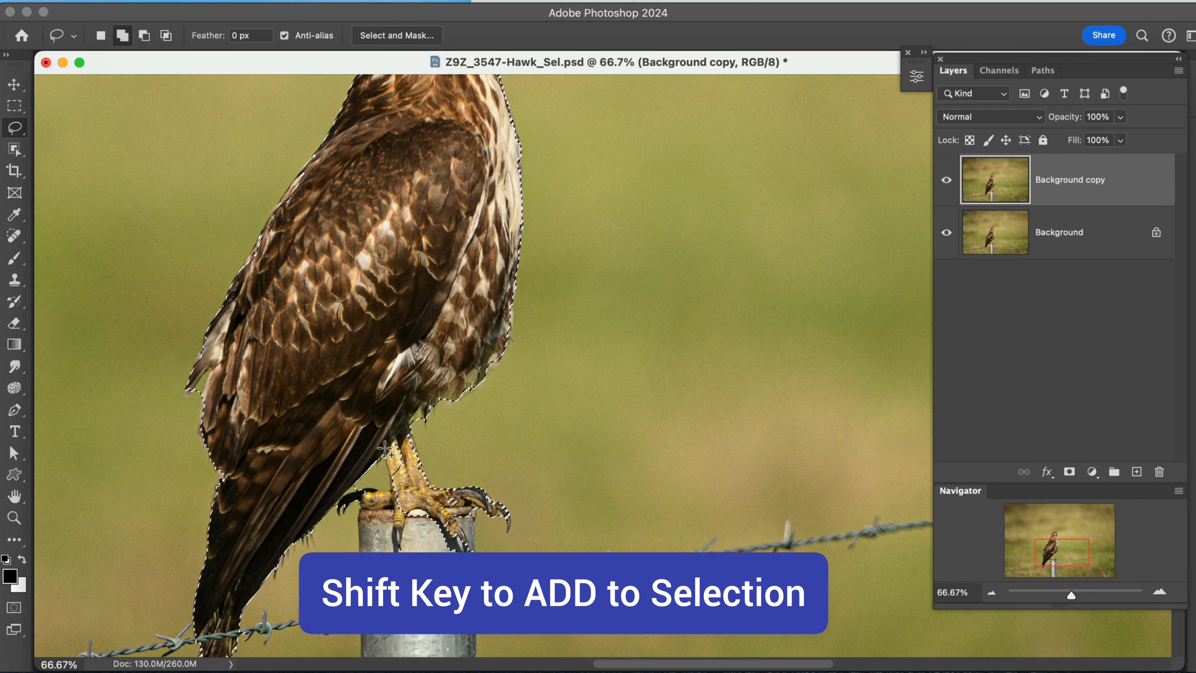
pyautogui.moveTo(388, 465)
pyautogui.mouseDown()
pyautogui.moveTo(404, 477)
pyautogui.moveTo(405, 441)
pyautogui.mouseUp()
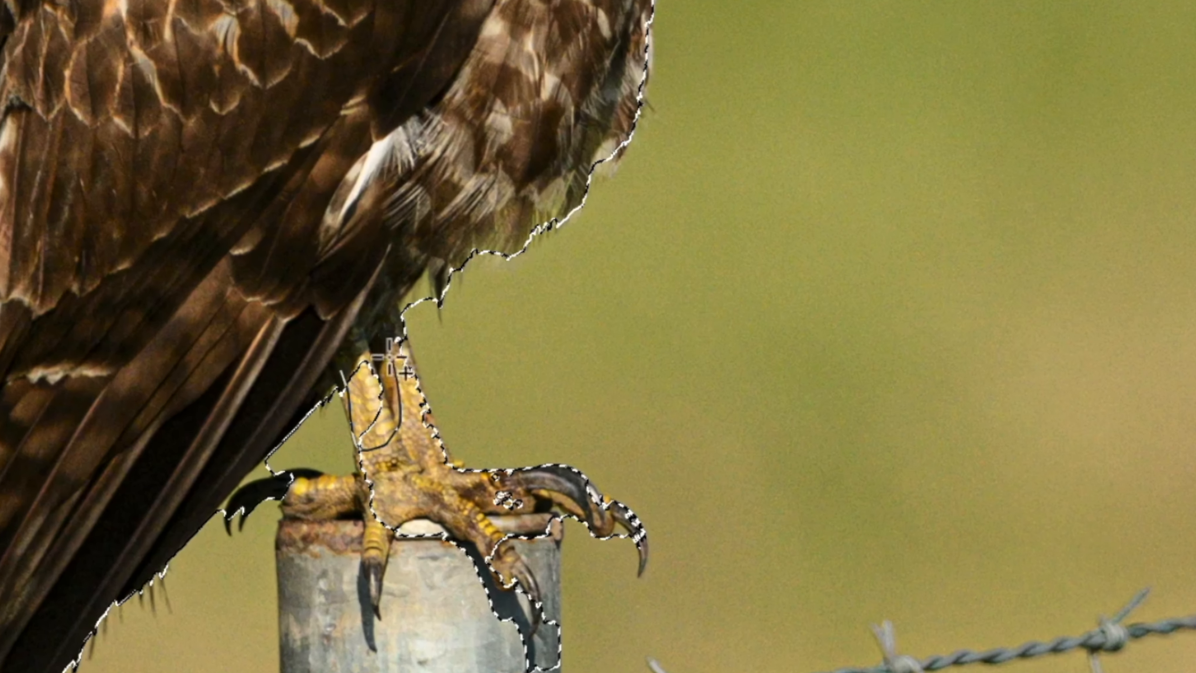
pyautogui.moveTo(390, 358); pyautogui.dragTo(356, 333)
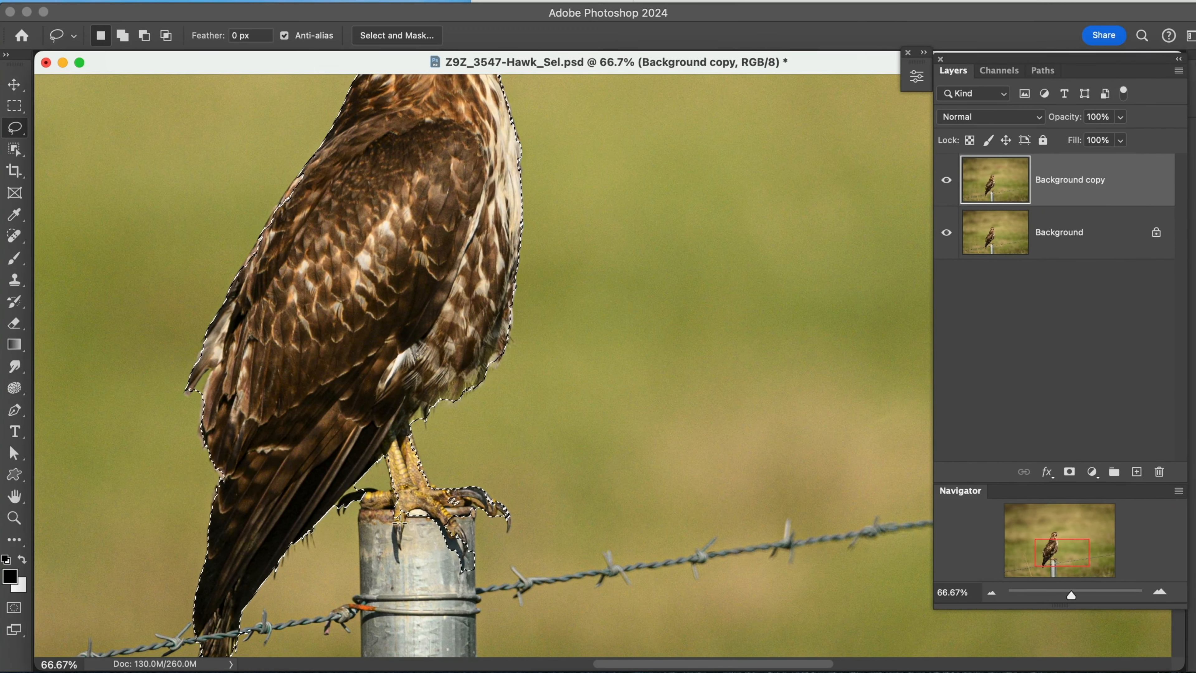
# Add part of the hawk's yellow rear toe to the selection with the Lasso tool.
pyautogui.press('z')
pyautogui.click(400, 522)
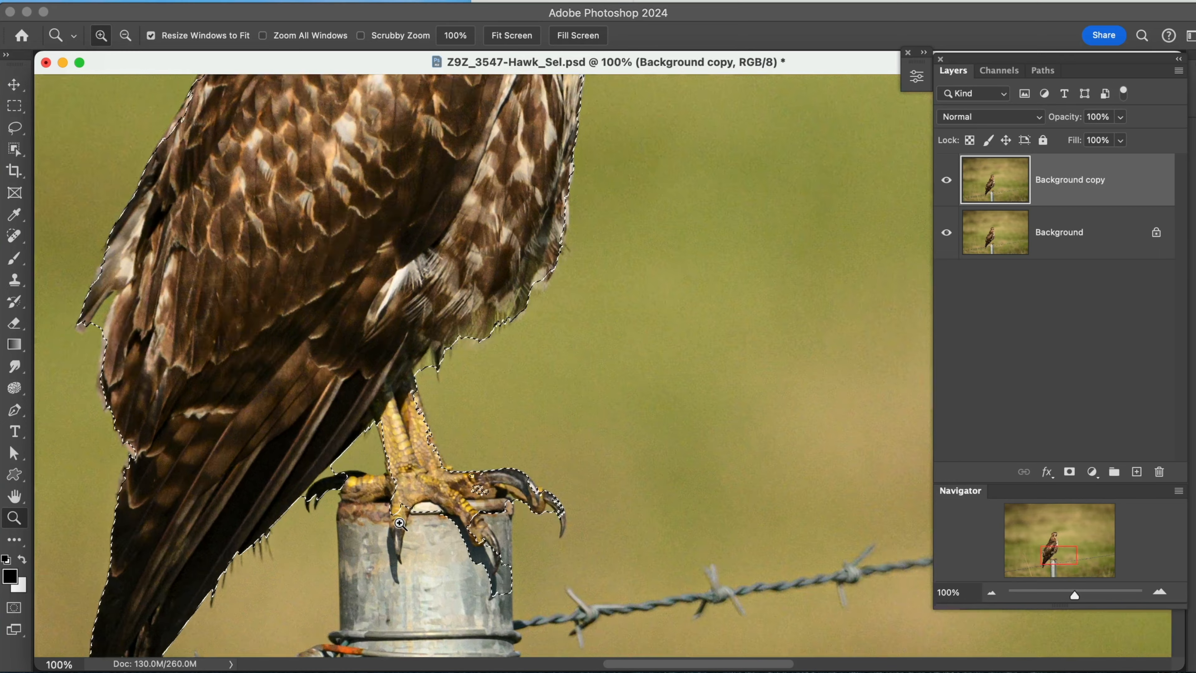
pyautogui.click(408, 484)
pyautogui.click(417, 446)
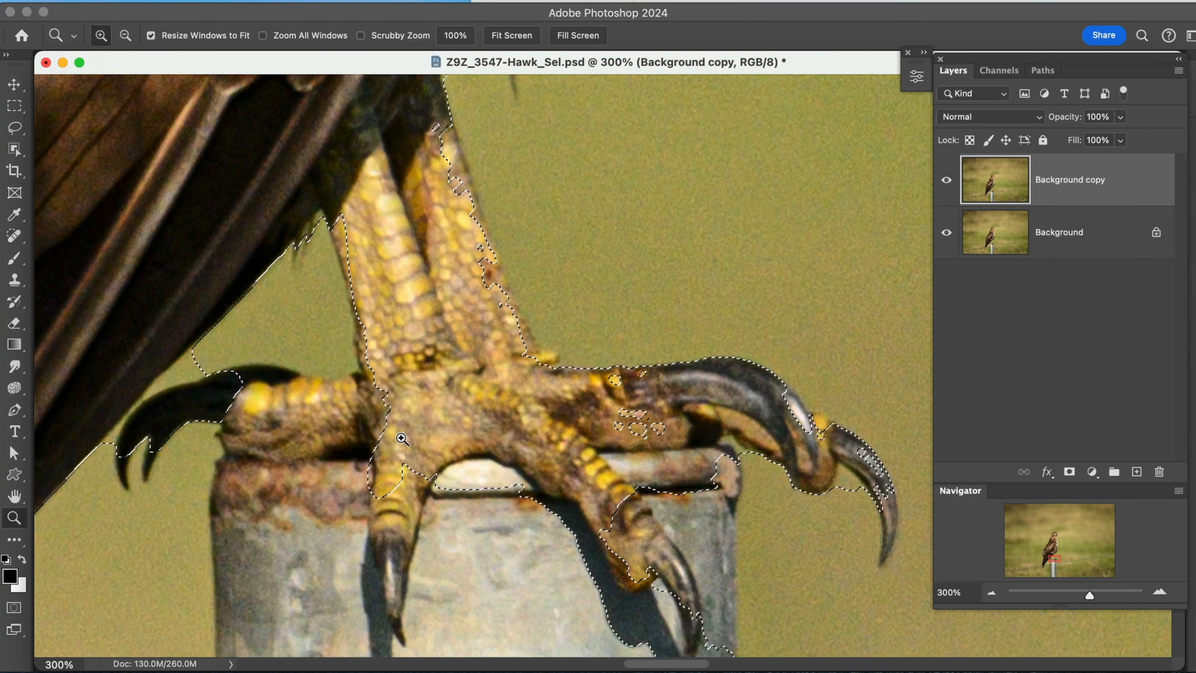
pyautogui.press('l')
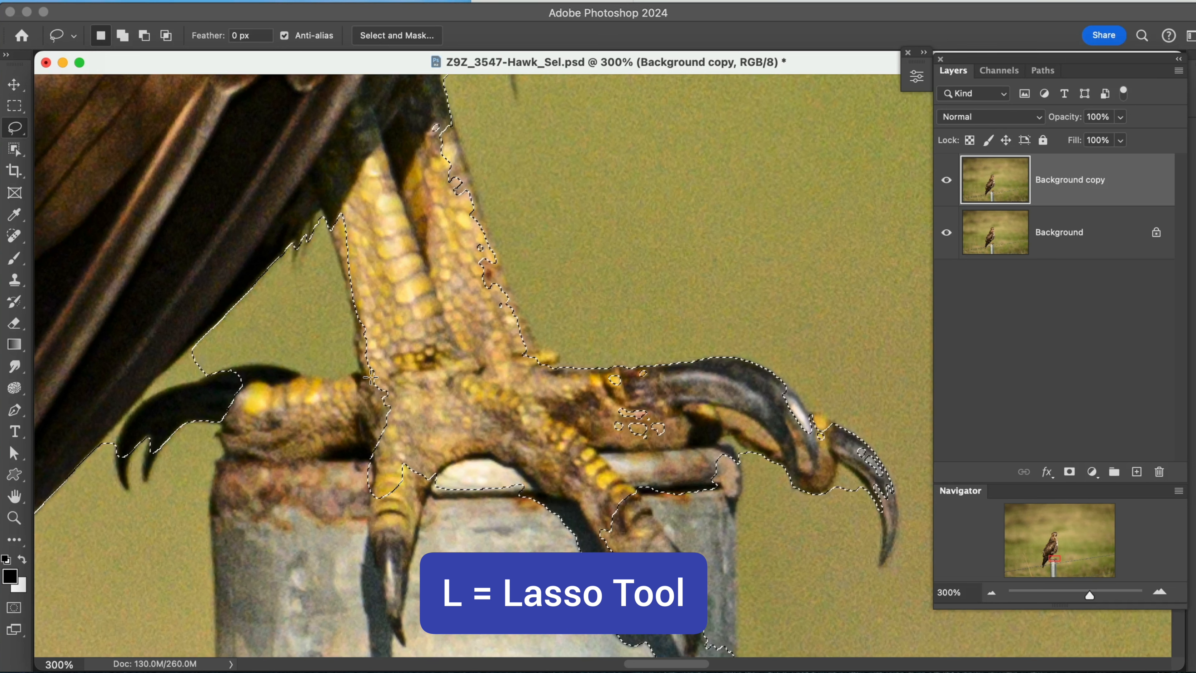
pyautogui.moveTo(371, 377); pyautogui.dragTo(338, 374)
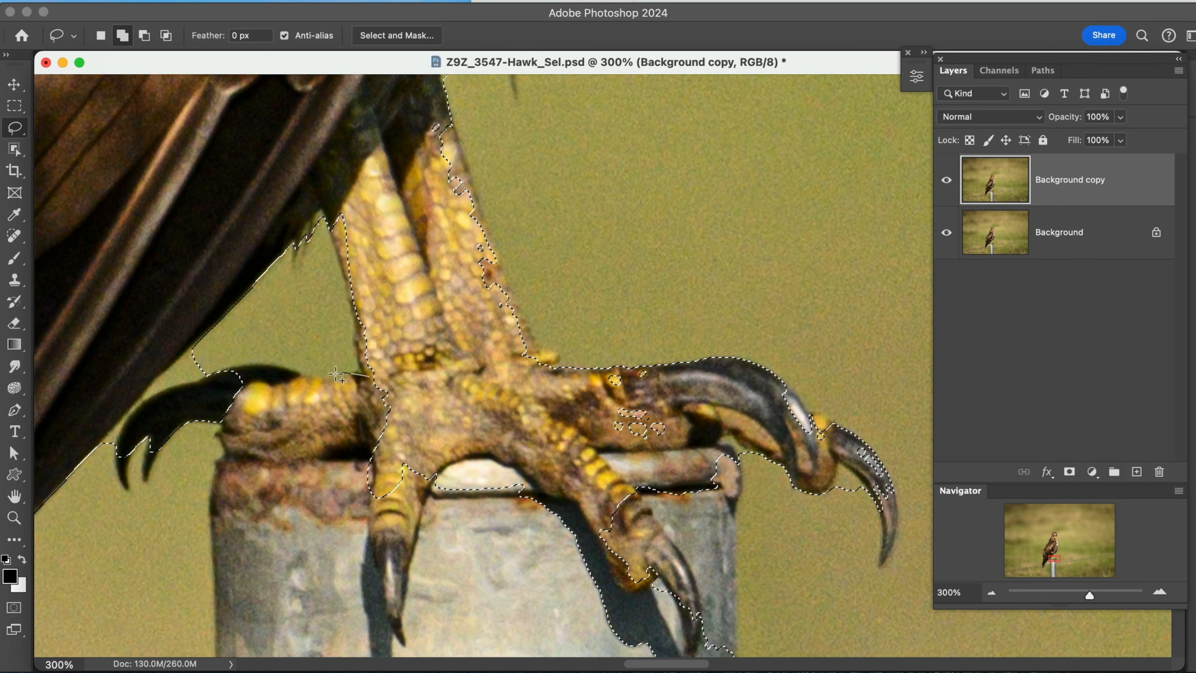
pyautogui.moveTo(287, 424); pyautogui.dragTo(304, 421)
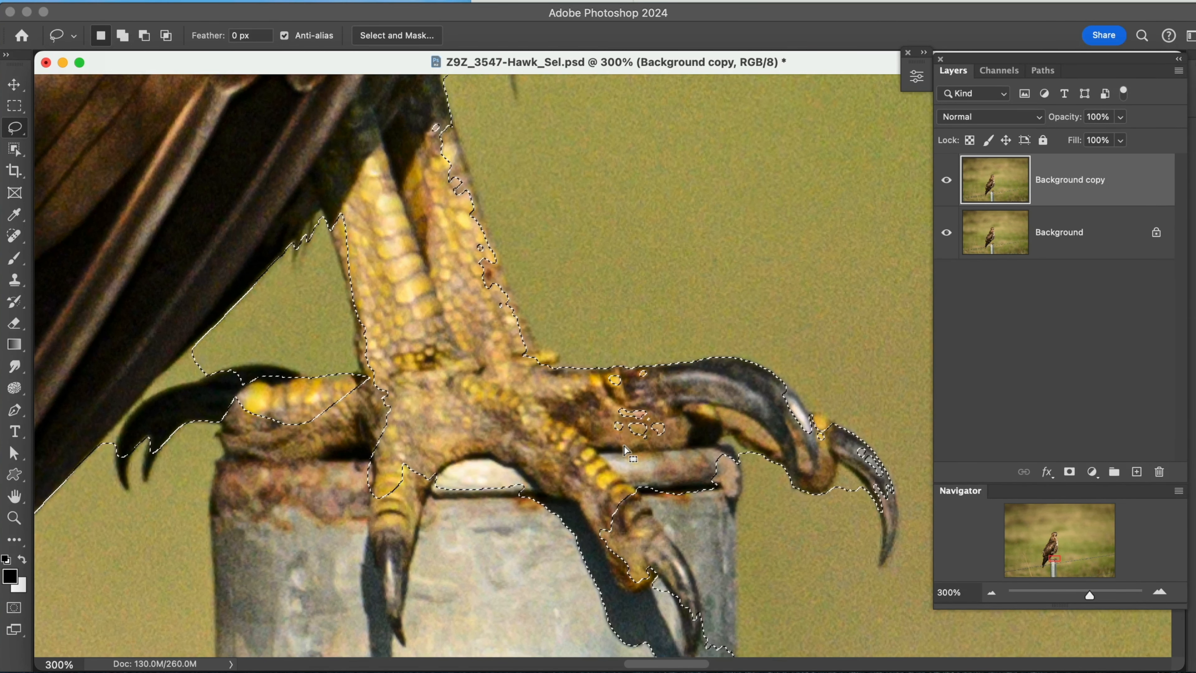
# Examine the selection edge along the hawk's breast feathers up close, up to 600% magnification, and return to an overview of the bird.
pyautogui.scroll(10, 531, 460)
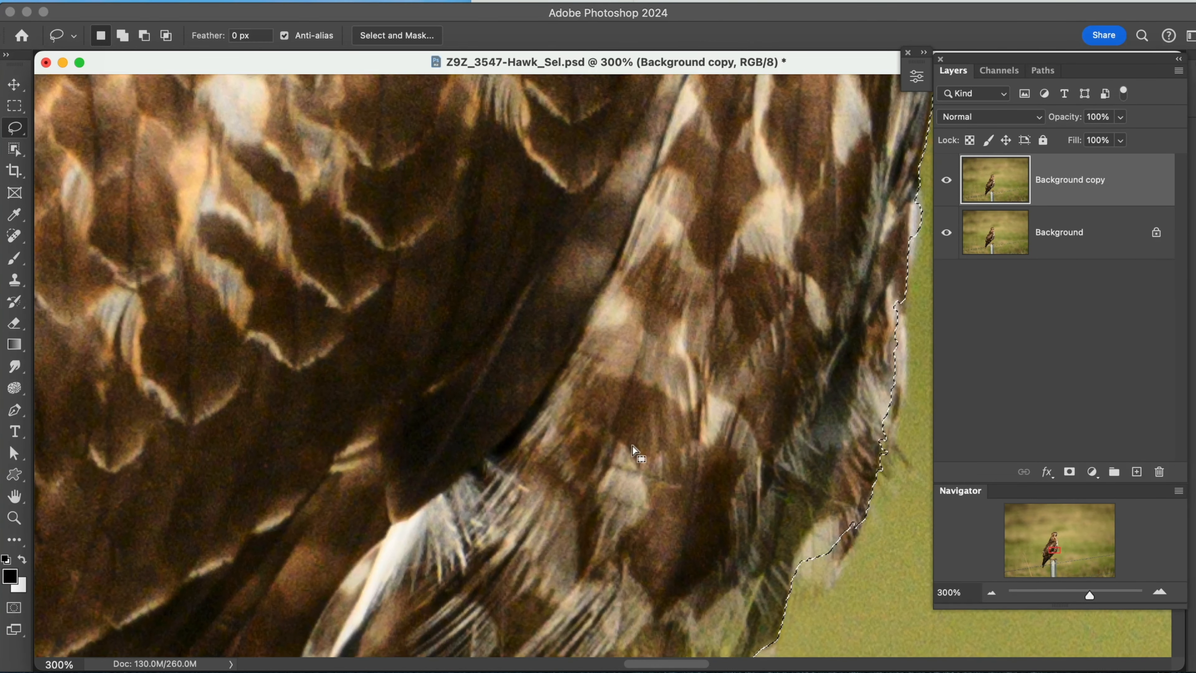
pyautogui.moveTo(684, 393); pyautogui.dragTo(518, 473)
pyautogui.scroll(8, 637, 487)
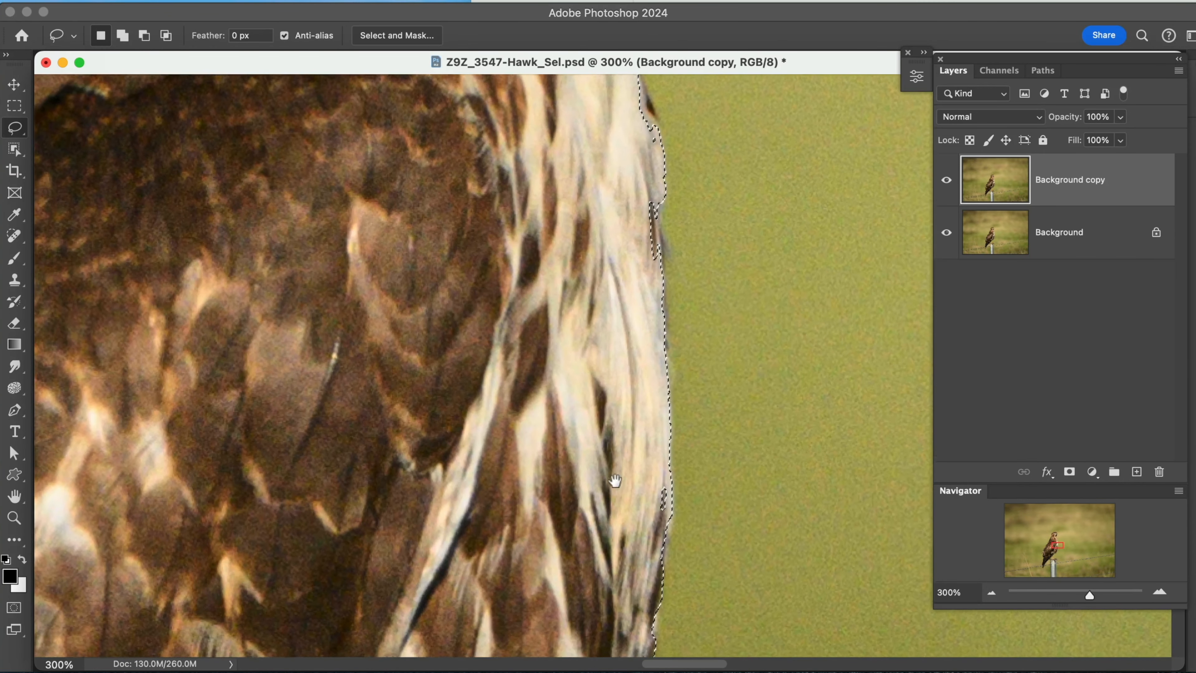
pyautogui.moveTo(615, 481); pyautogui.dragTo(615, 487)
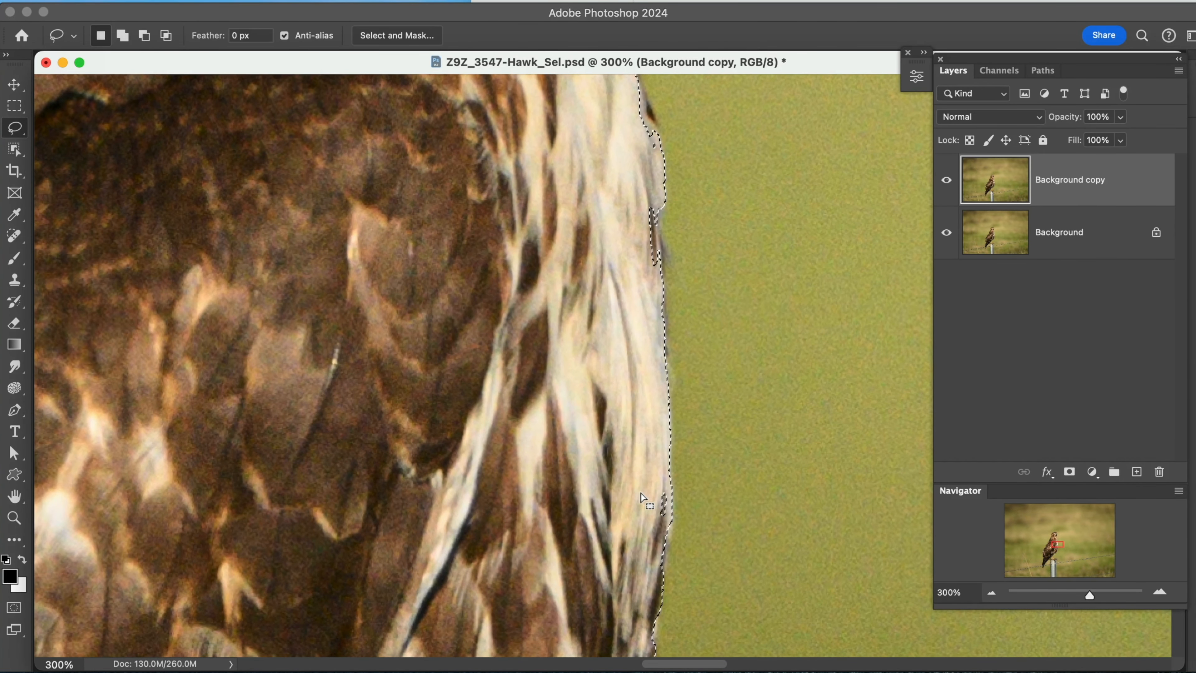
pyautogui.press('z')
pyautogui.click(637, 483)
pyautogui.click(640, 481)
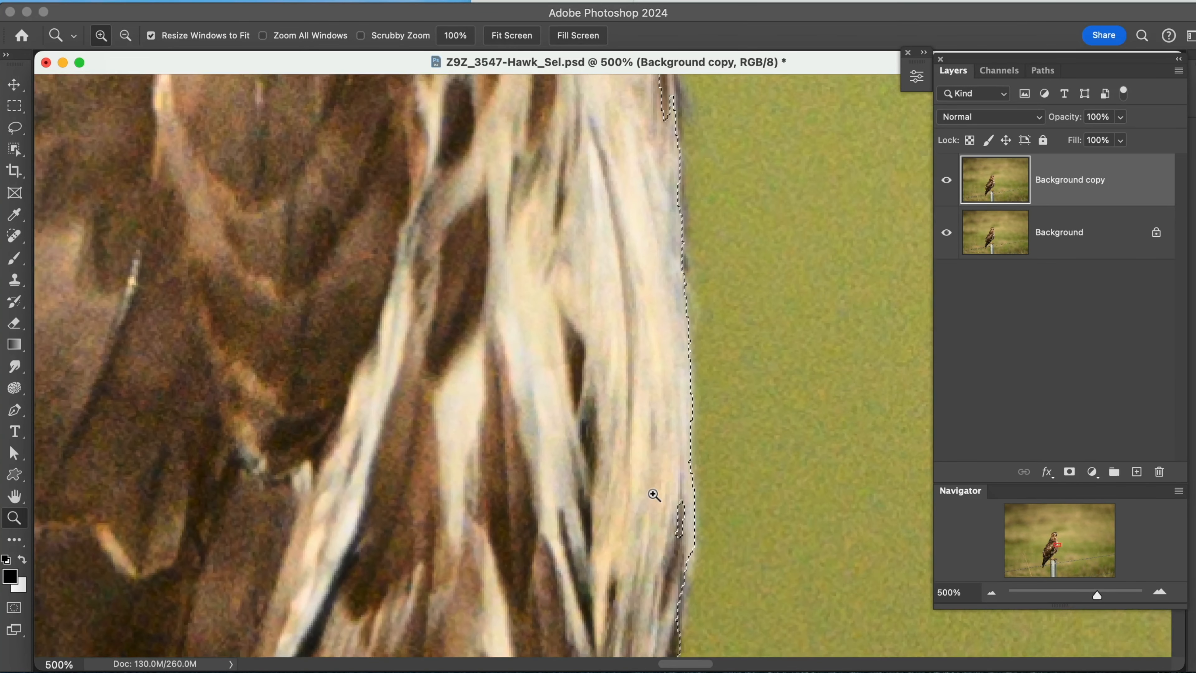
pyautogui.click(649, 492)
pyautogui.moveTo(672, 503); pyautogui.dragTo(542, 368)
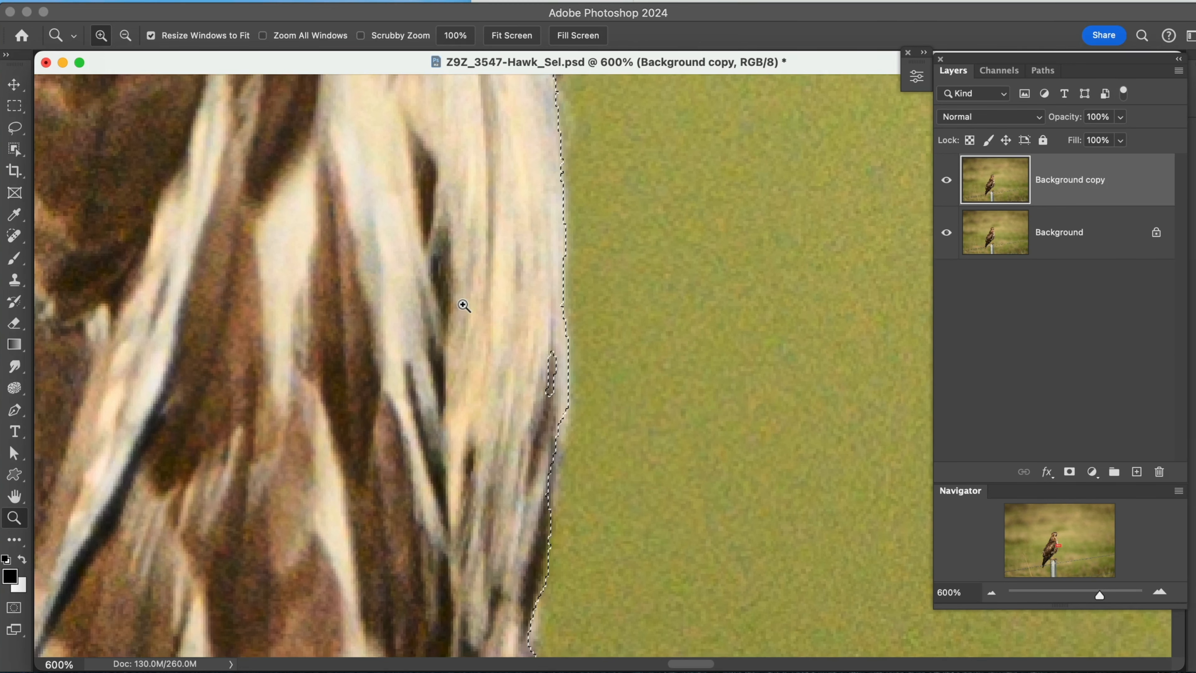
pyautogui.keyDown('alt'); pyautogui.click(484, 311); pyautogui.keyUp('alt')
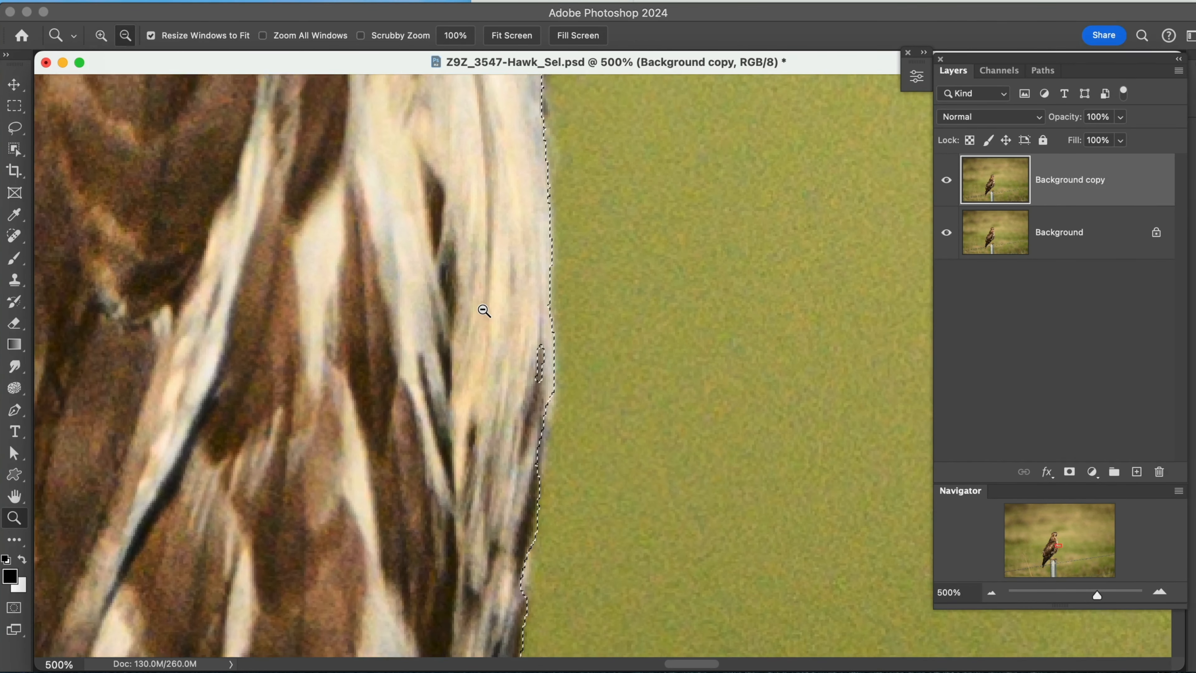
pyautogui.keyDown('alt'); pyautogui.click(483, 311); pyautogui.keyUp('alt')
pyautogui.keyDown('alt'); pyautogui.click(484, 311); pyautogui.keyUp('alt')
pyautogui.keyDown('alt'); pyautogui.click(483, 311); pyautogui.keyUp('alt')
pyautogui.keyDown('alt'); pyautogui.click(484, 311); pyautogui.keyUp('alt')
pyautogui.keyDown('alt'); pyautogui.click(484, 311); pyautogui.keyUp('alt')
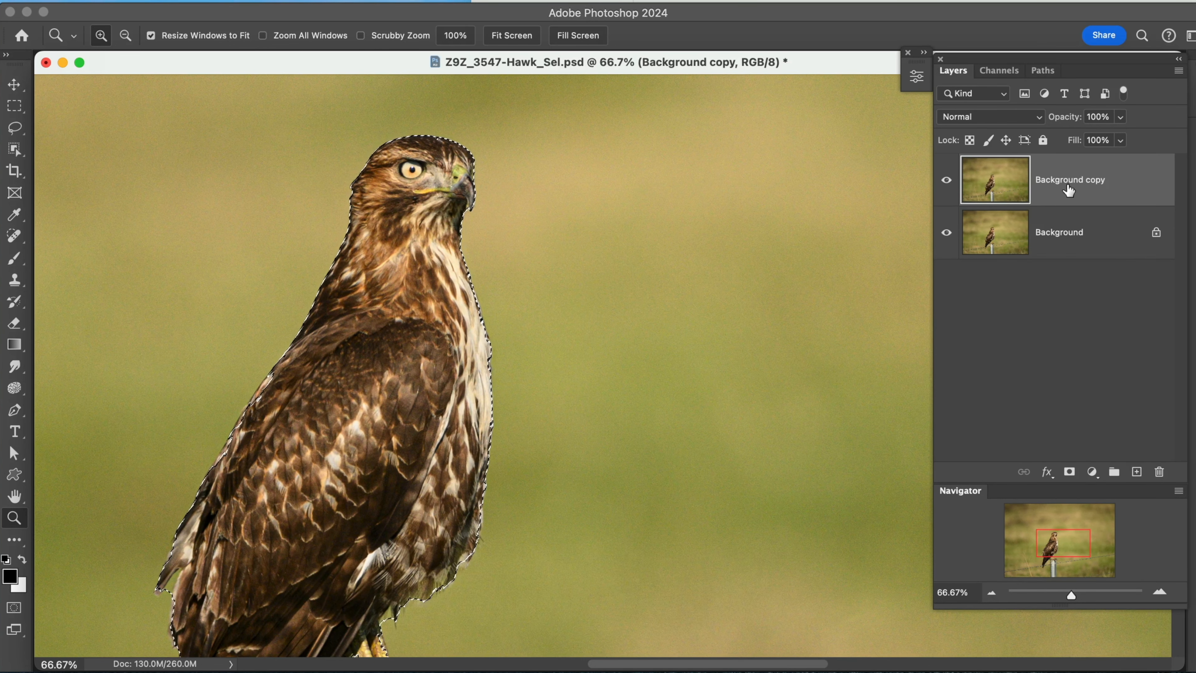
# Copy the selected hawk to its own layer and add an empty layer directly beneath it.
pyautogui.press('super+j')
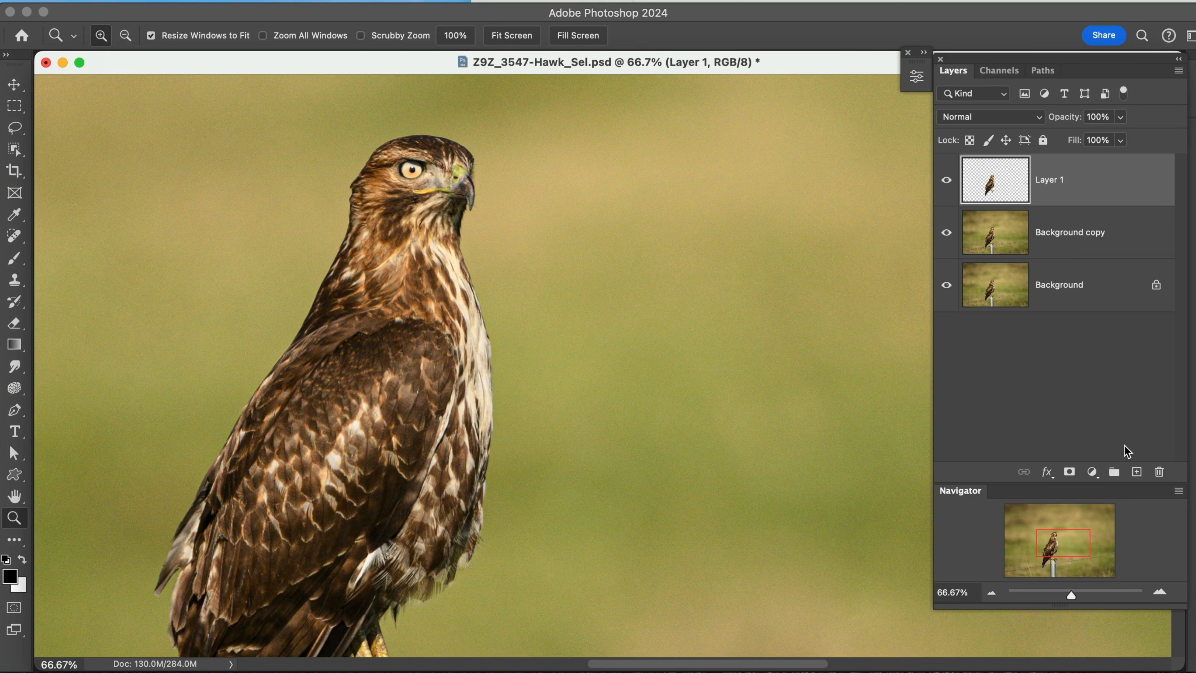
pyautogui.click(1136, 472)
pyautogui.moveTo(1069, 198); pyautogui.dragTo(1051, 249)
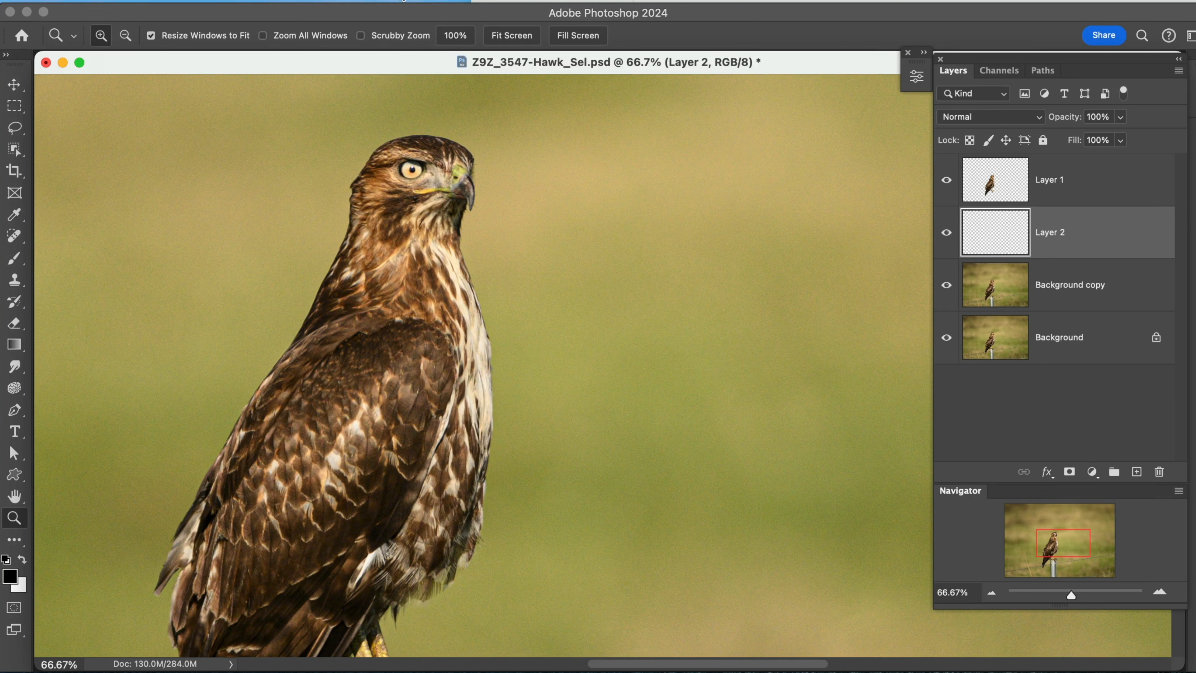
# Fill the empty layer beneath the hawk cutout with solid blue, colour 0e3ead.
pyautogui.click(200, 0)
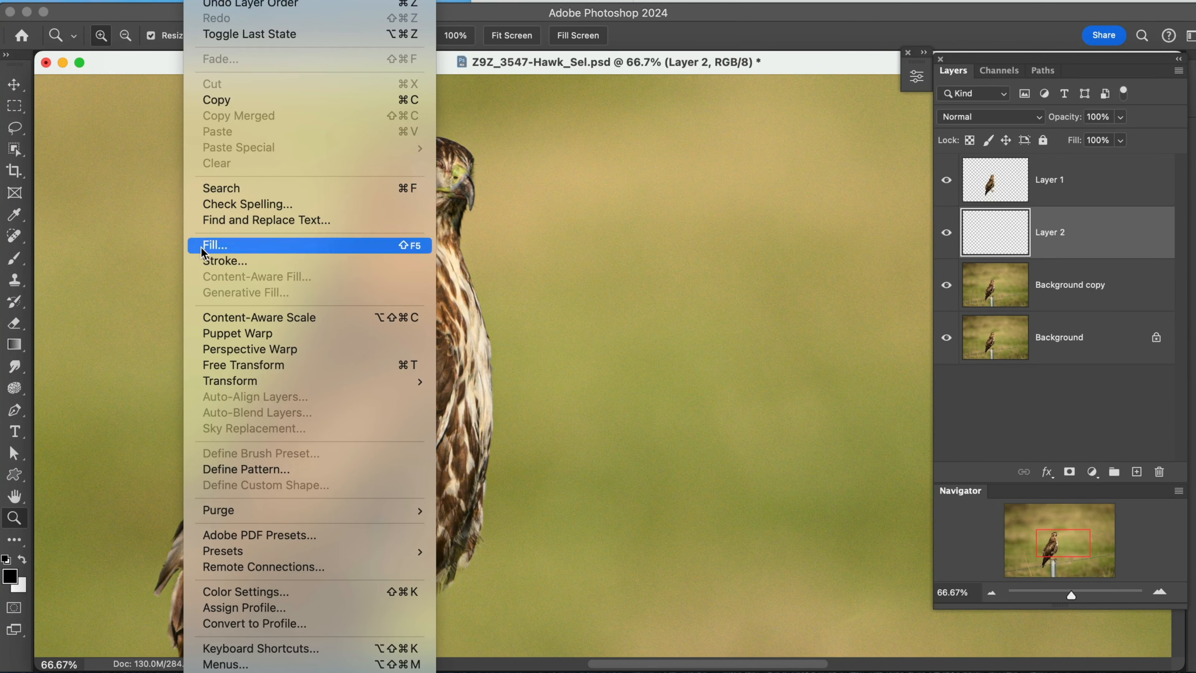
pyautogui.click(215, 246)
pyautogui.click(656, 267)
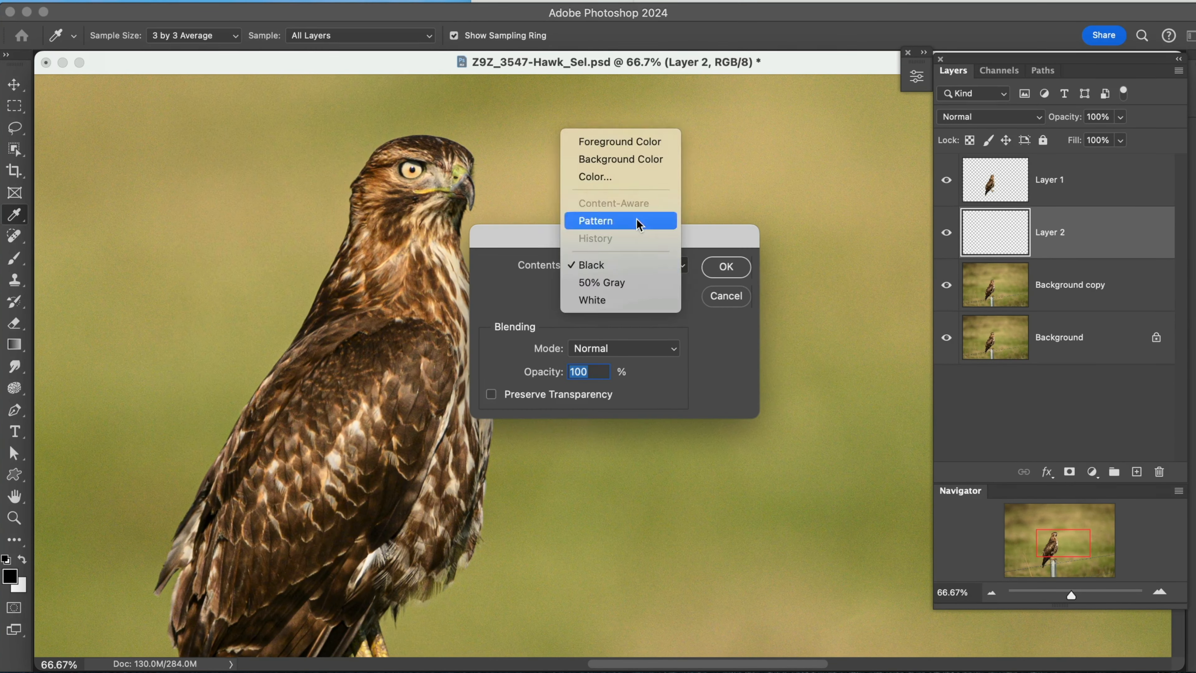
pyautogui.click(631, 181)
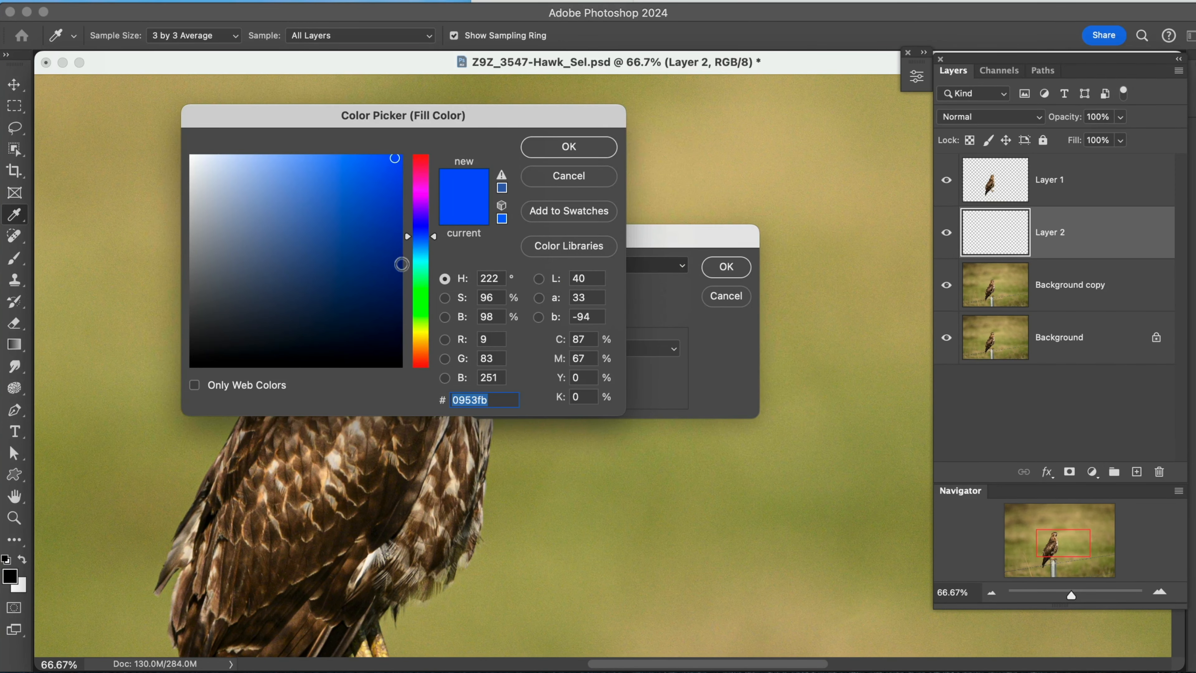
pyautogui.click(385, 222)
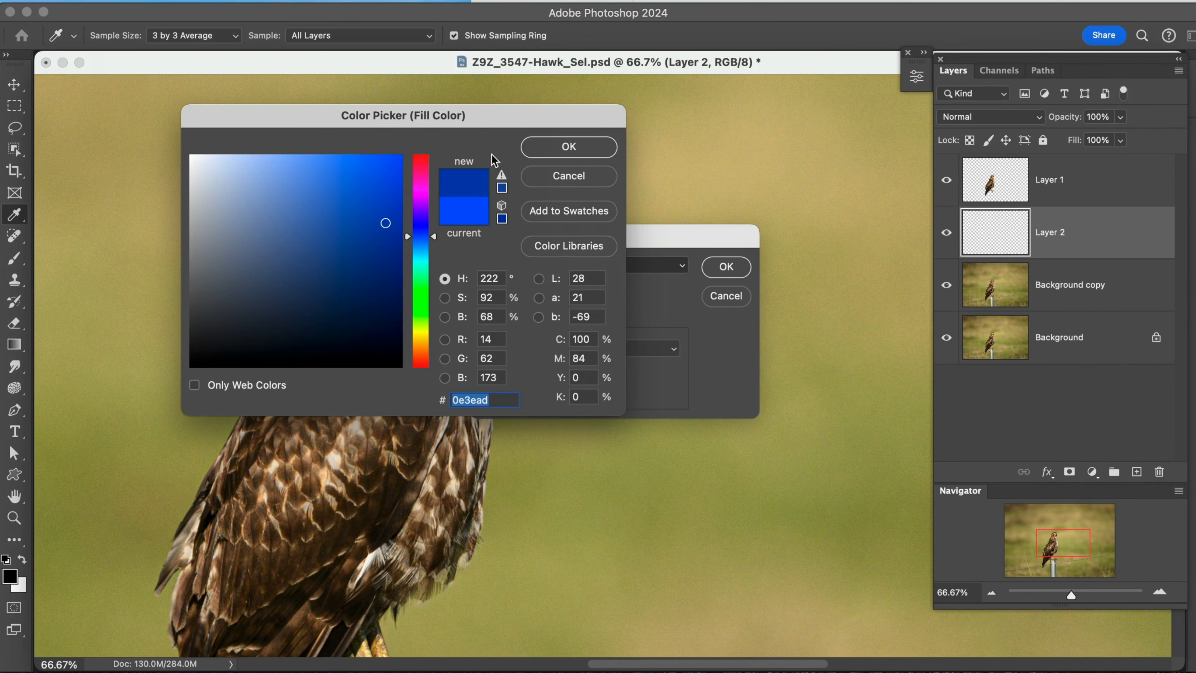
pyautogui.click(556, 149)
pyautogui.click(726, 267)
# Examine the hawk cutout's edges against the blue layer from head to talons, and hide the blue layer to compare the feet with the original.
pyautogui.press('z')
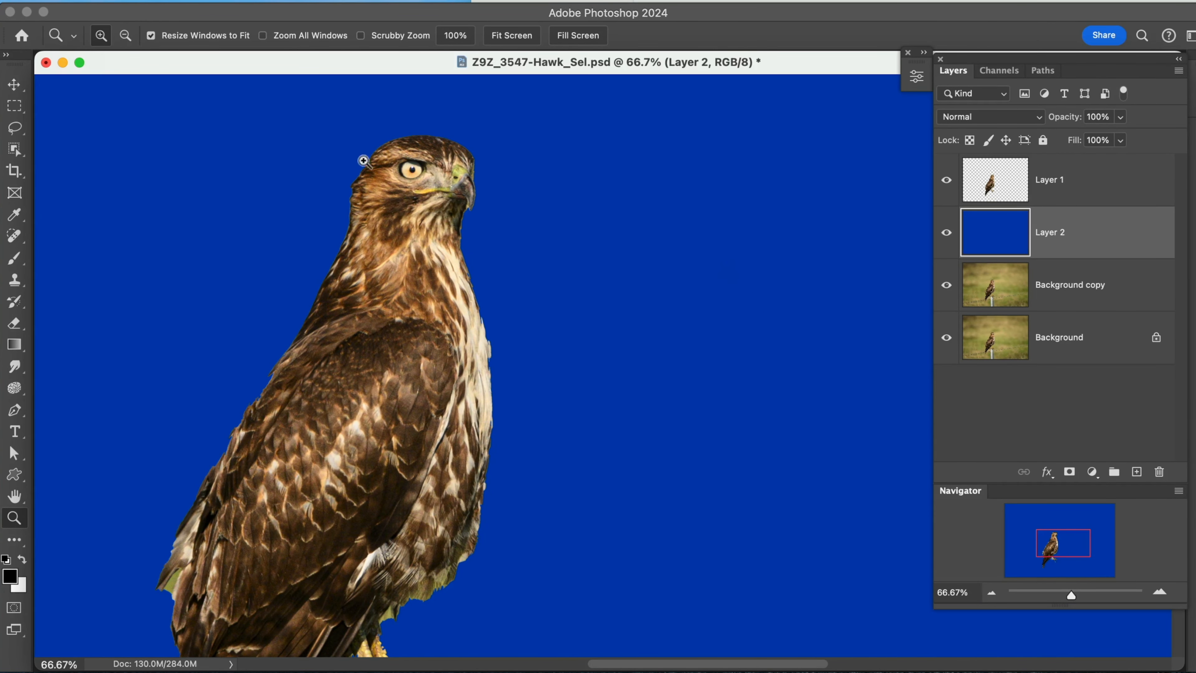
pyautogui.moveTo(337, 128); pyautogui.dragTo(514, 279)
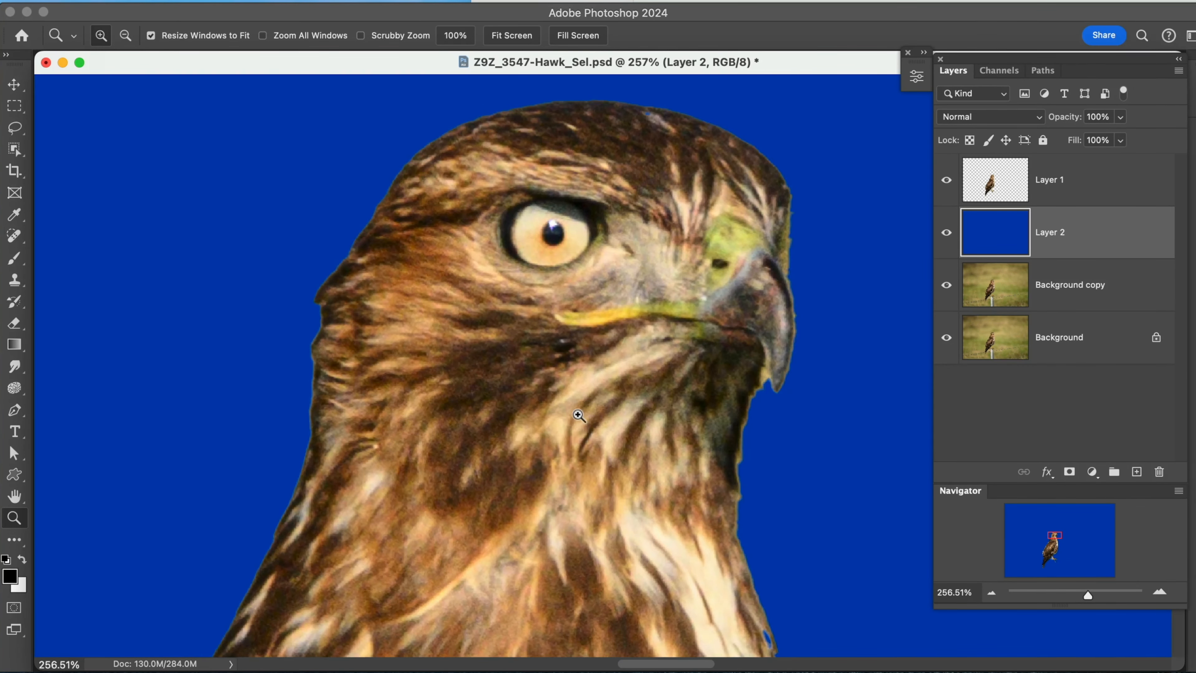
pyautogui.scroll(-10, 579, 414)
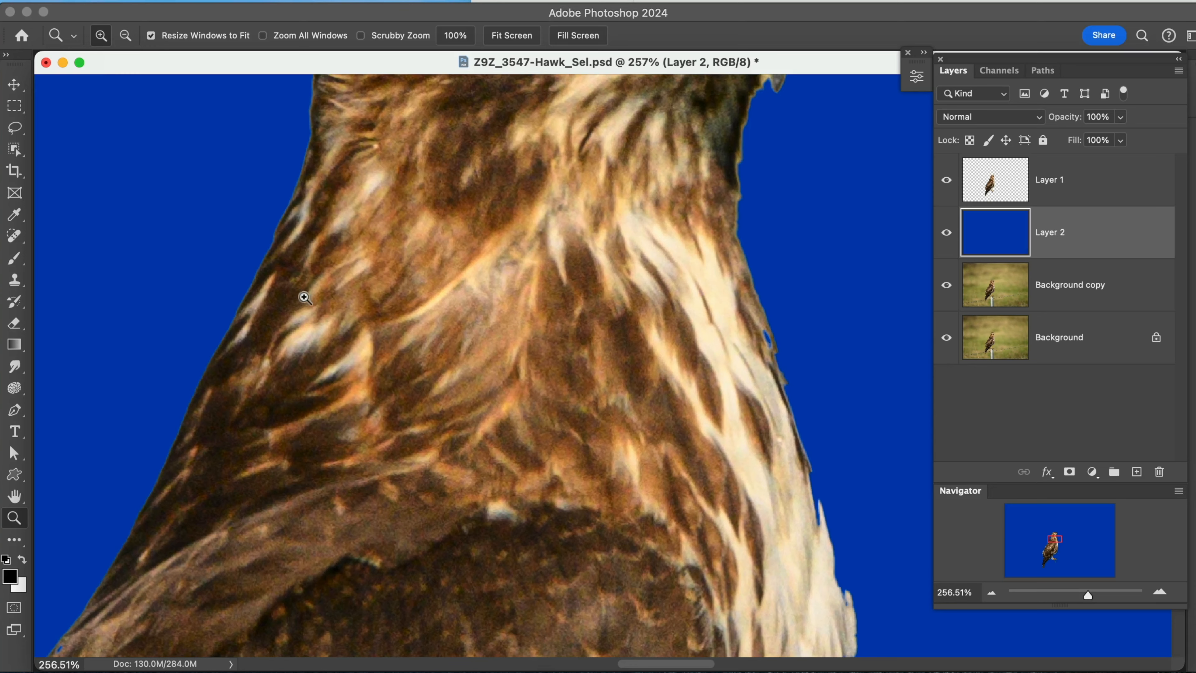
pyautogui.scroll(-5, 595, 398)
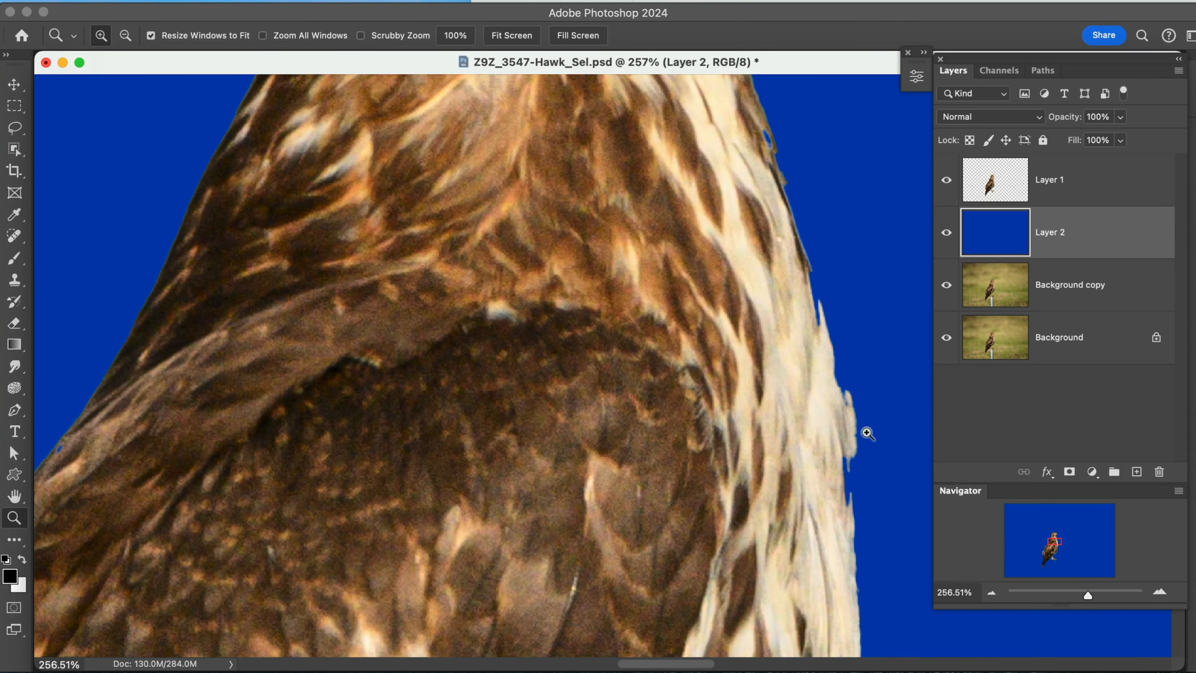
pyautogui.scroll(-4, 853, 459)
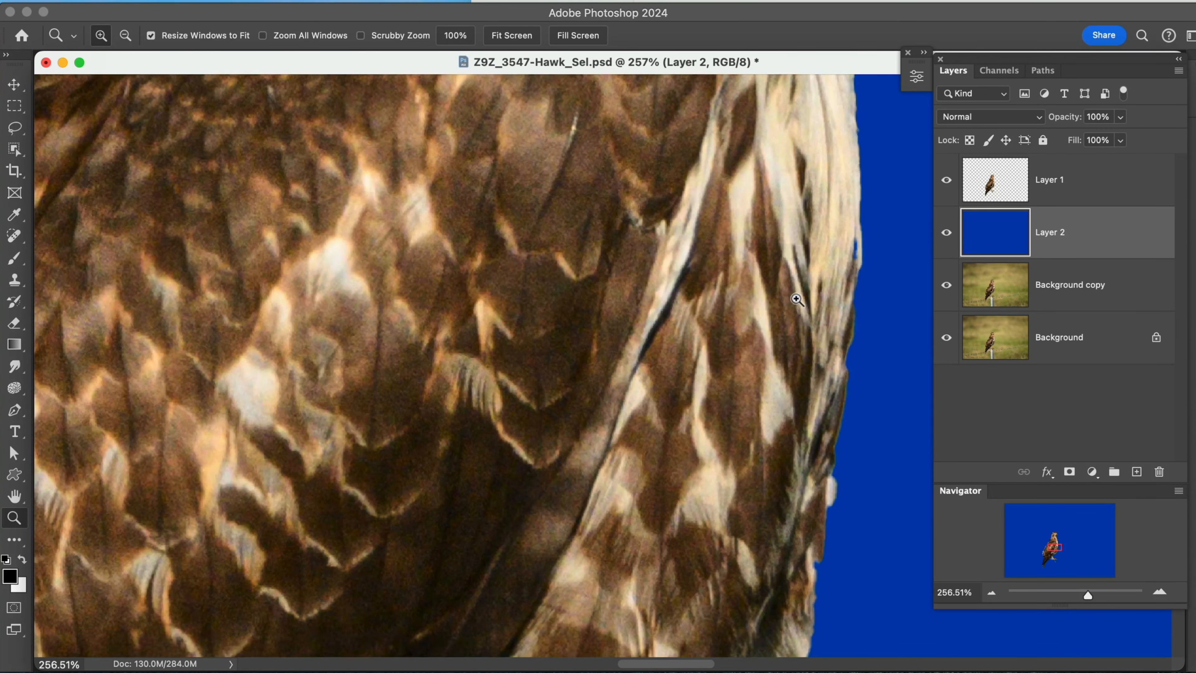
pyautogui.scroll(-3, 798, 300)
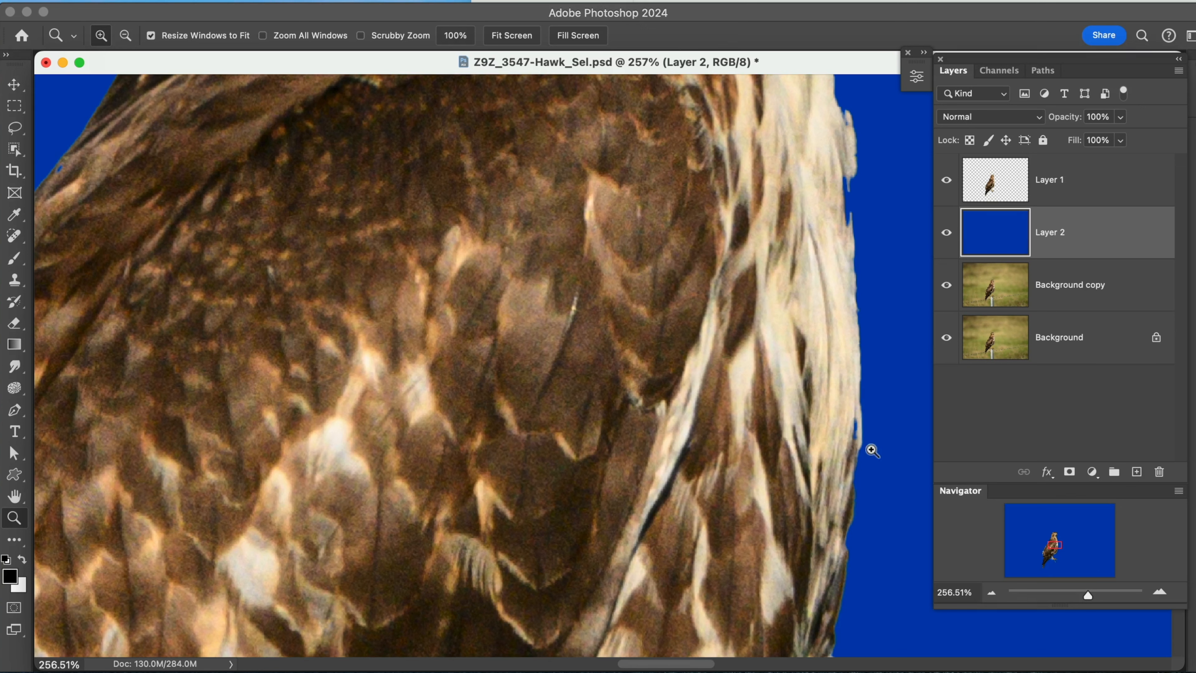
pyautogui.scroll(-20, 632, 433)
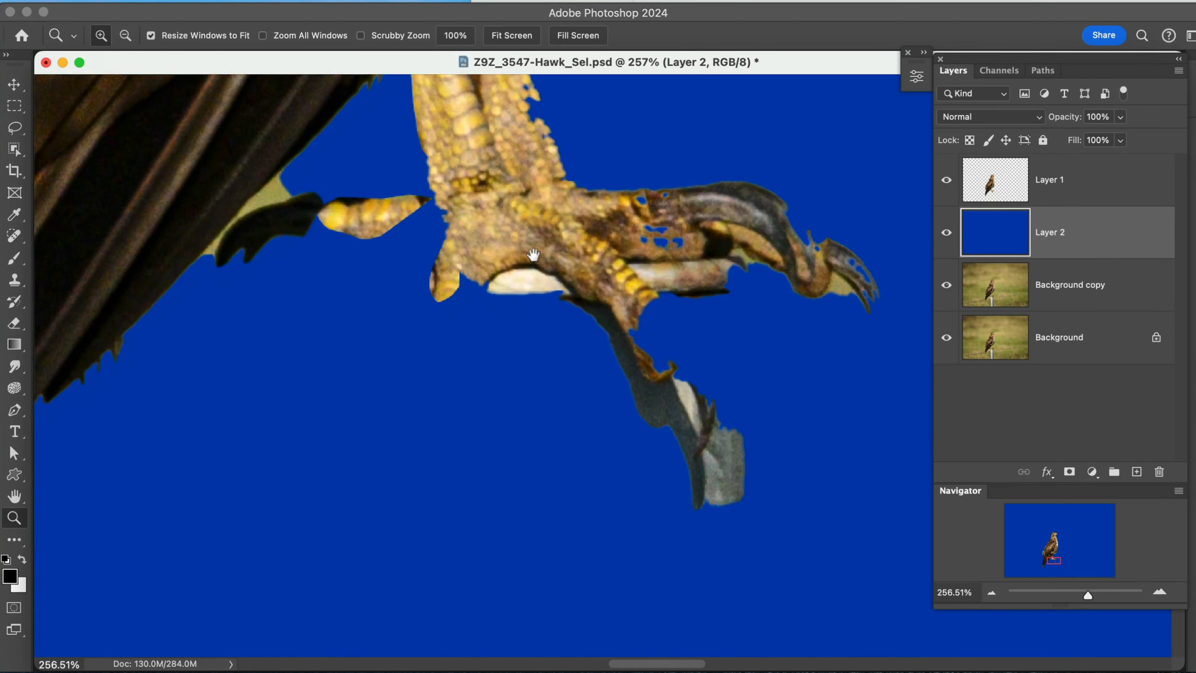
pyautogui.moveTo(534, 255); pyautogui.dragTo(559, 313)
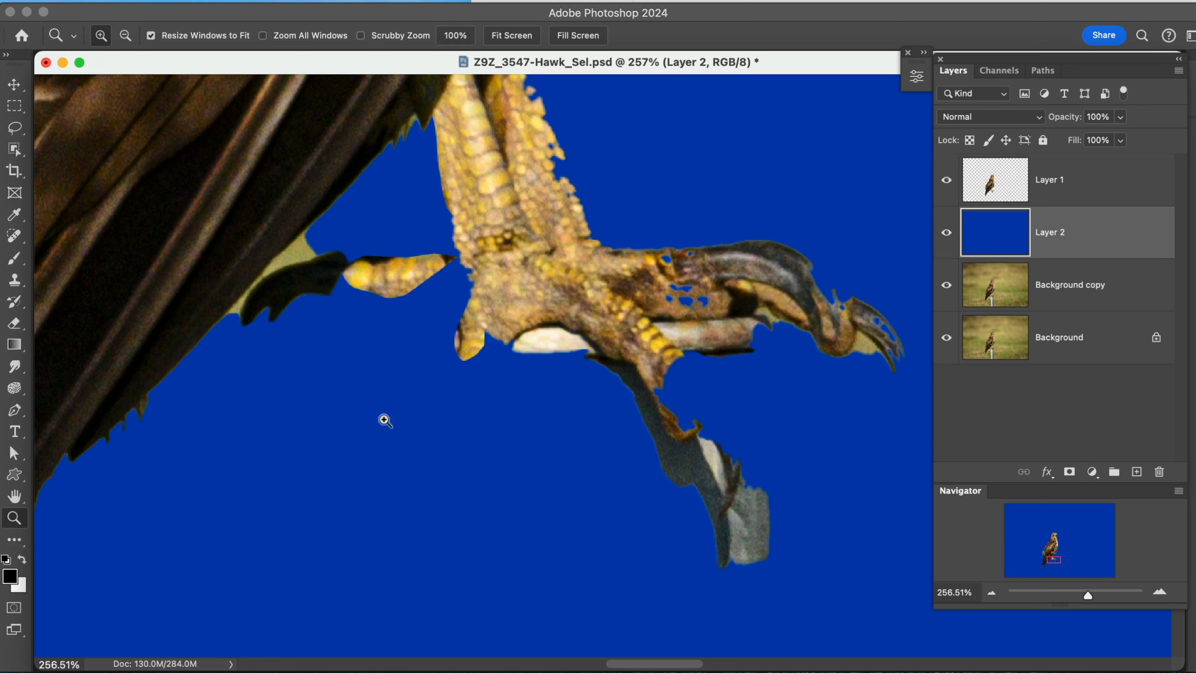
pyautogui.click(946, 233)
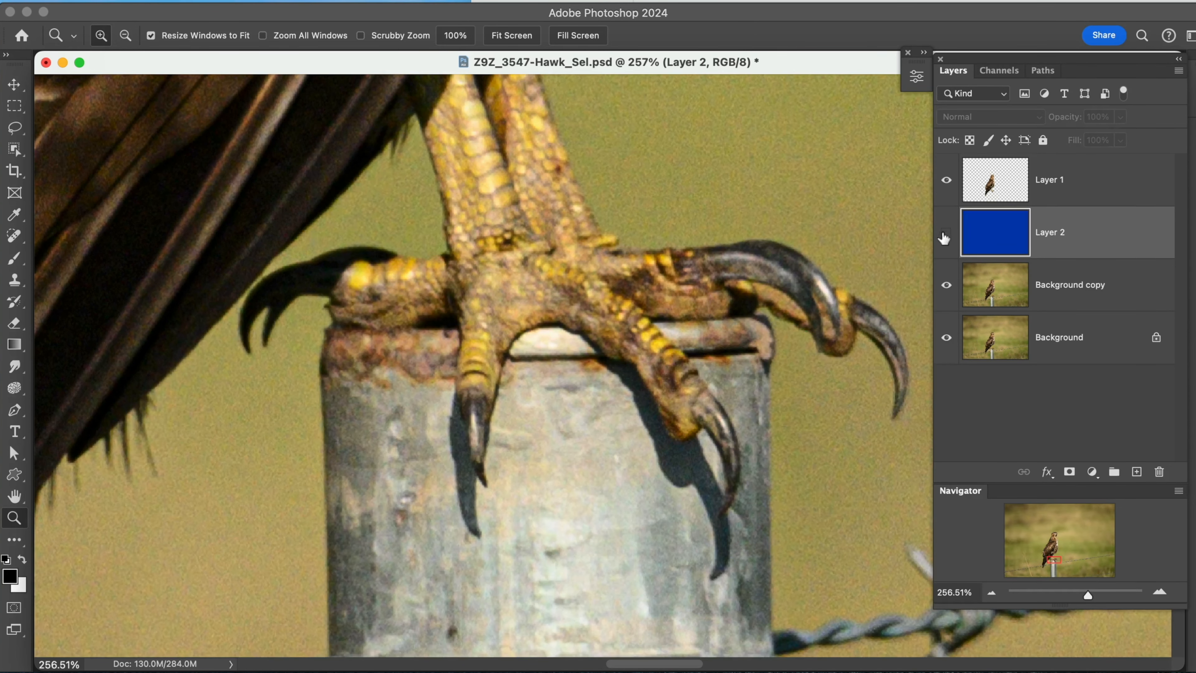